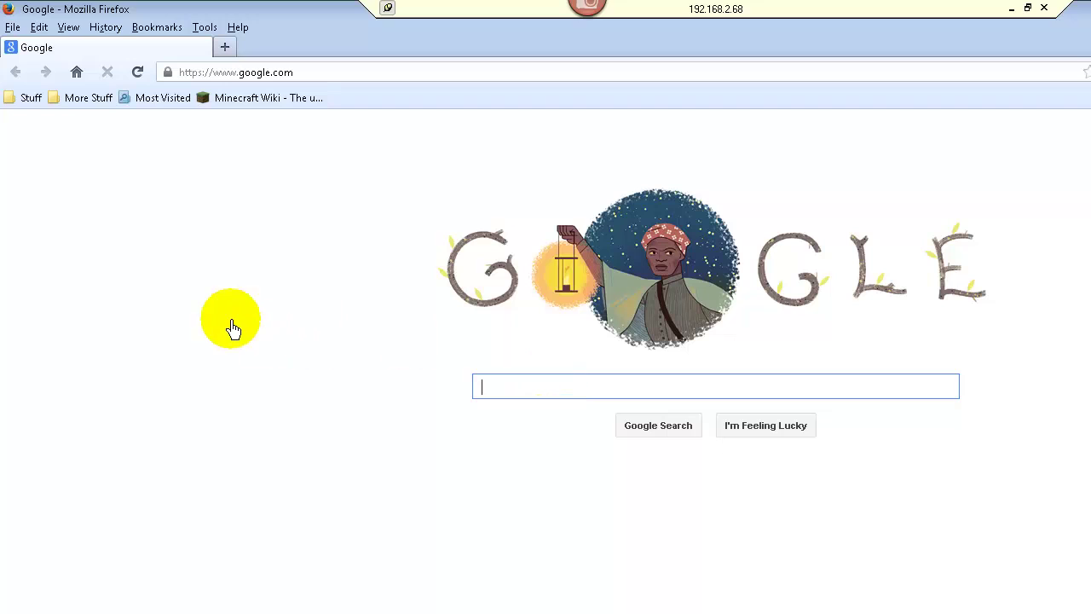
Open the bookmarked Minecraft Wiki and look up its article on "server properties"
left_click(251, 98)
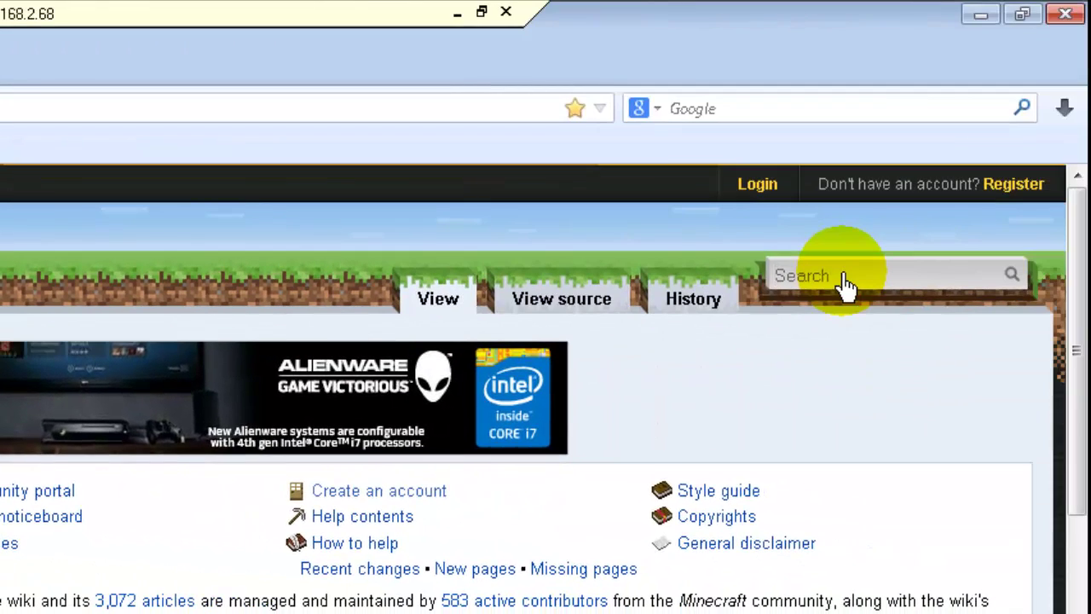
left_click(844, 282)
type("server propert")
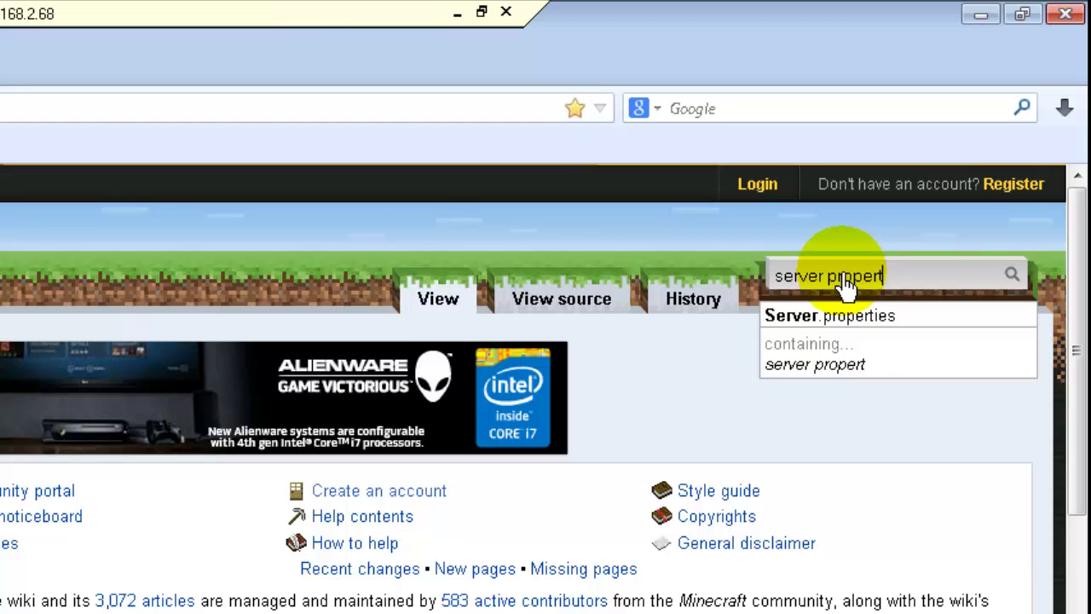
type("ies")
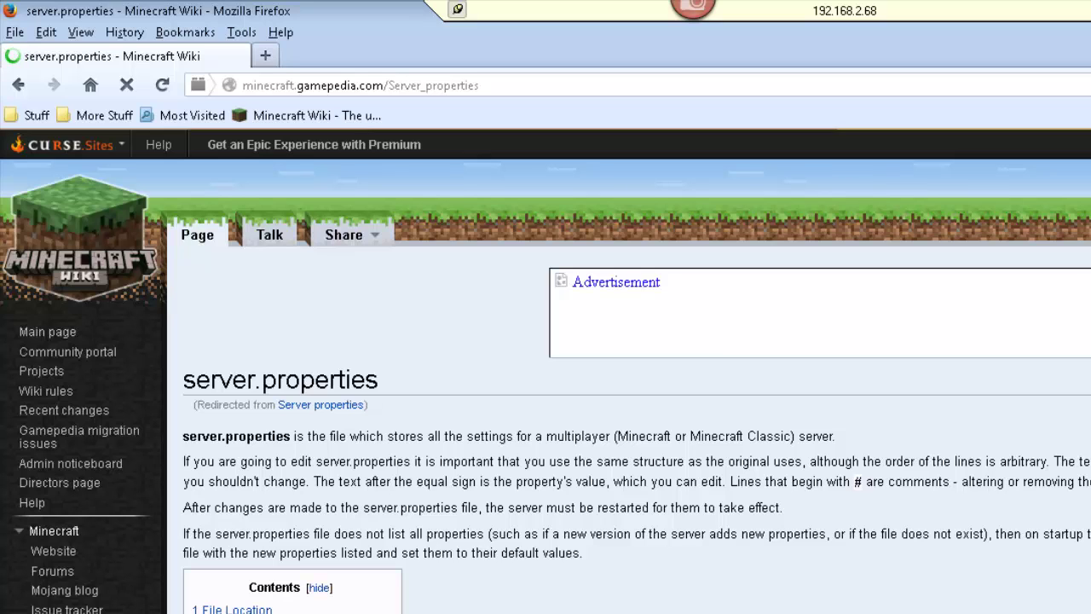
Examine the Minecraft server properties table, especially what ops can do at permission levels 3 and 4
scroll(546, 370, "down", 5)
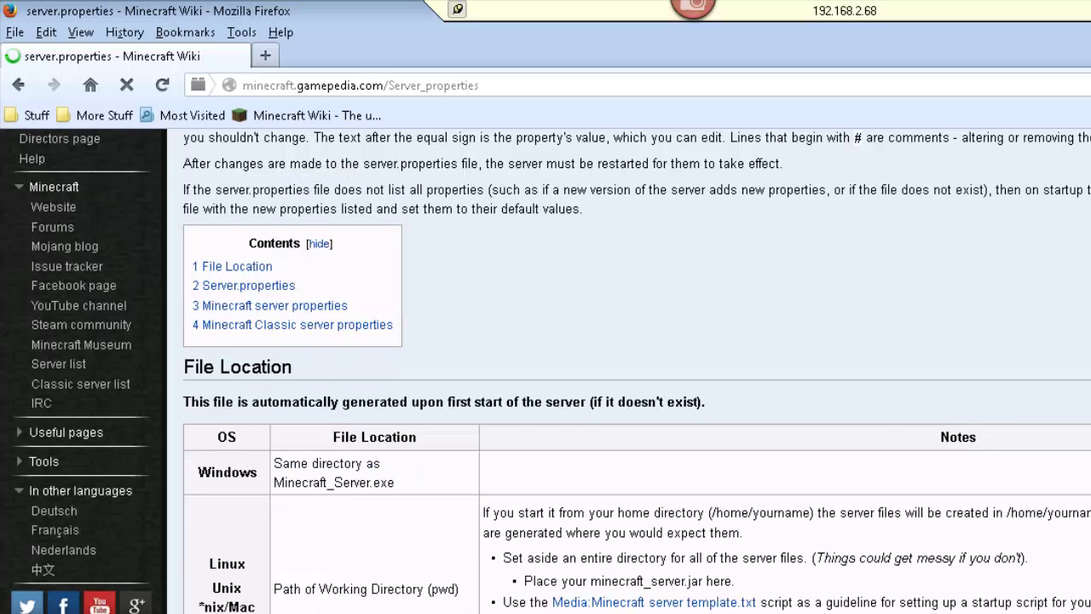
scroll(637, 371, "down", 10)
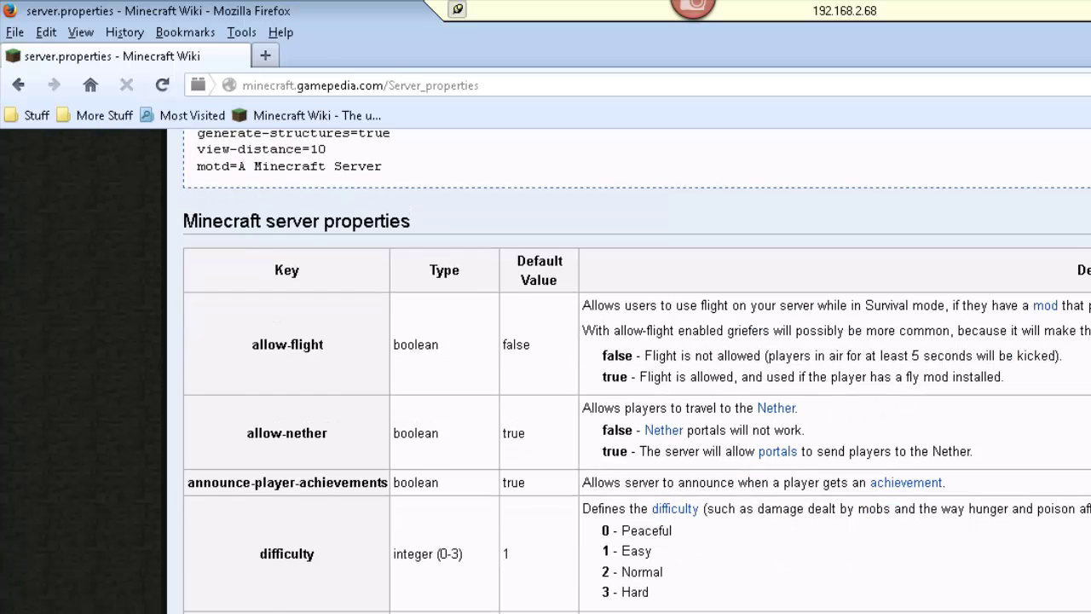
scroll(637, 371, "down", 5)
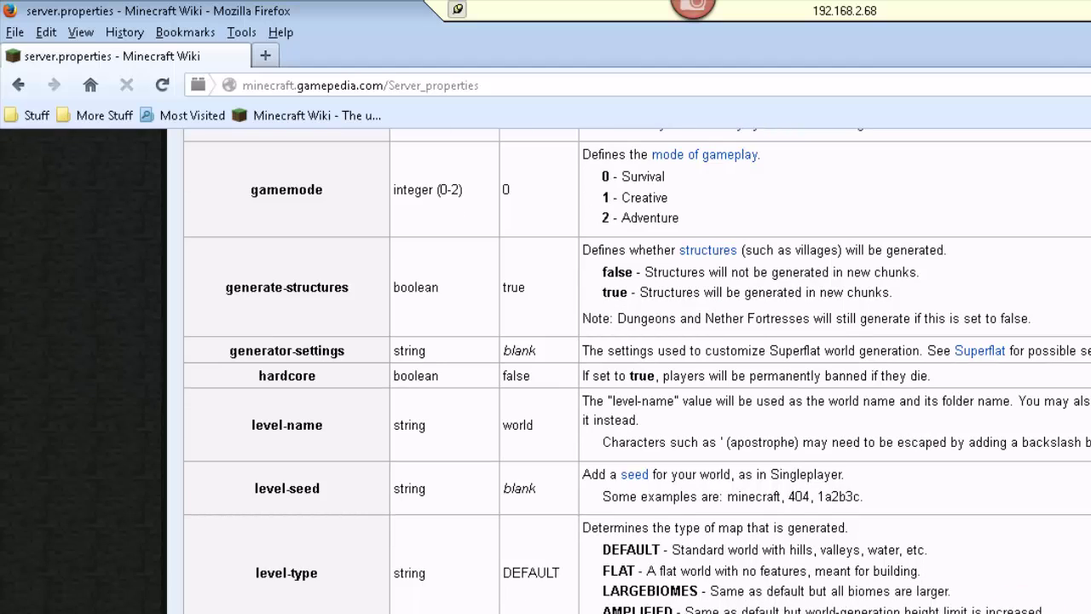
scroll(636, 371, "down", 3)
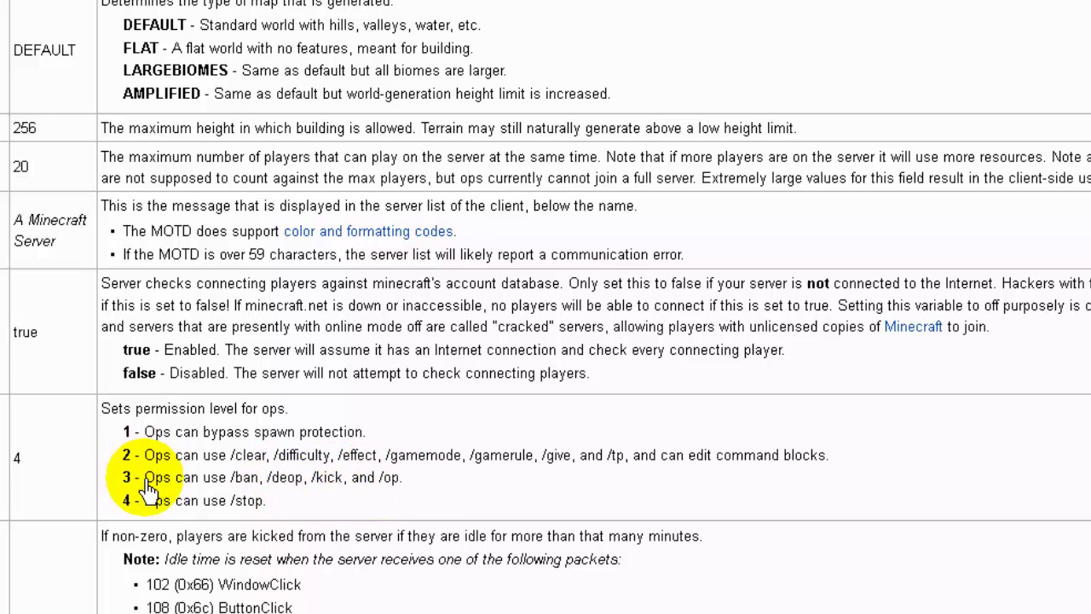
left_click_drag(143, 483, 438, 487)
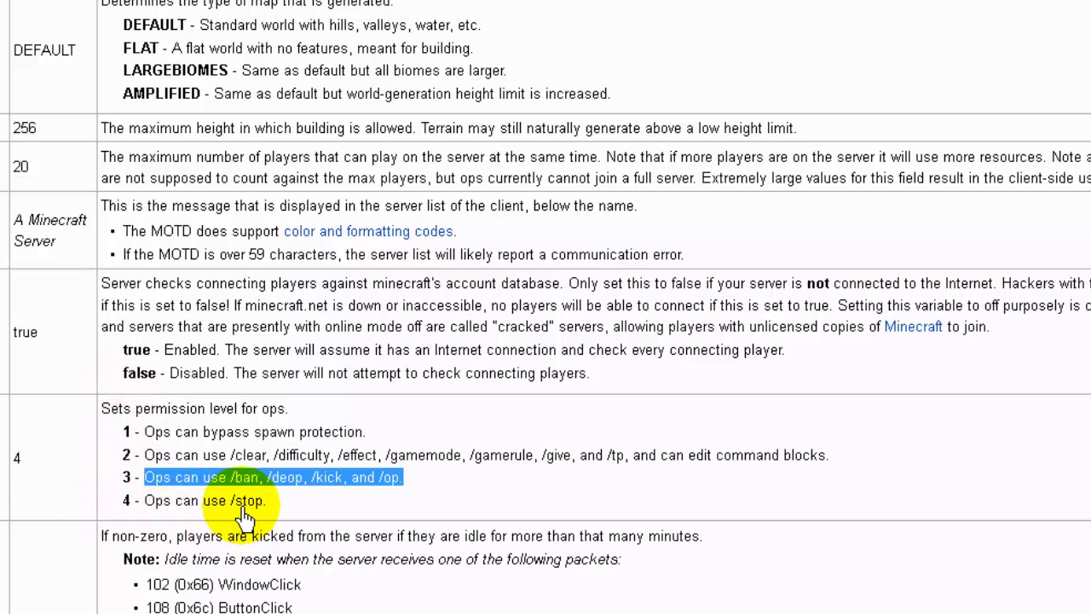
left_click(117, 499)
left_click_drag(148, 509, 300, 511)
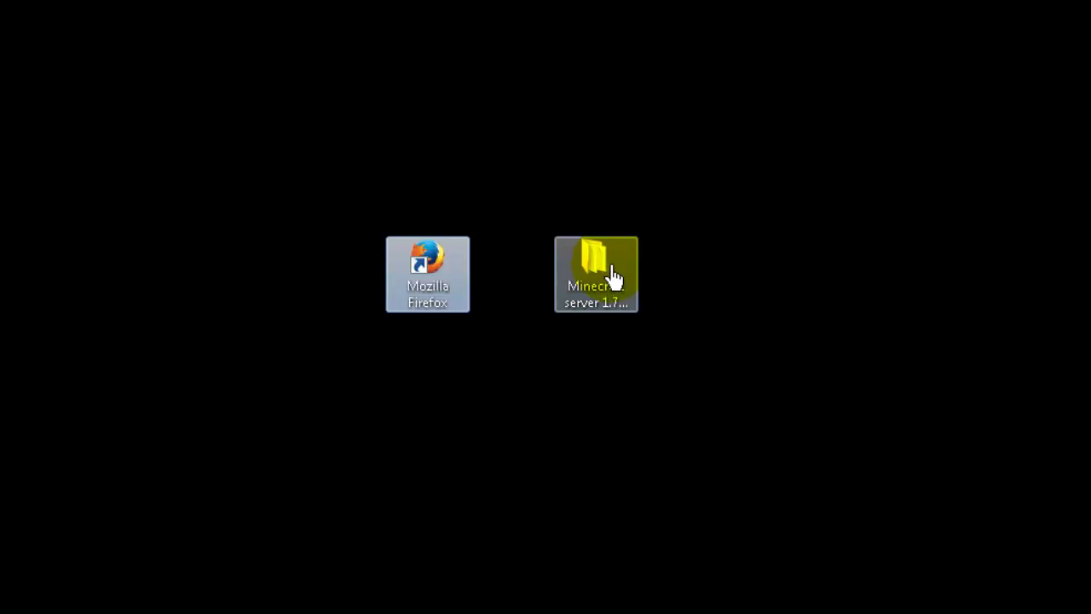
Open the server PROPERTIES file from the Minecraft server 1.7.4 folder on the desktop
double_click(612, 275)
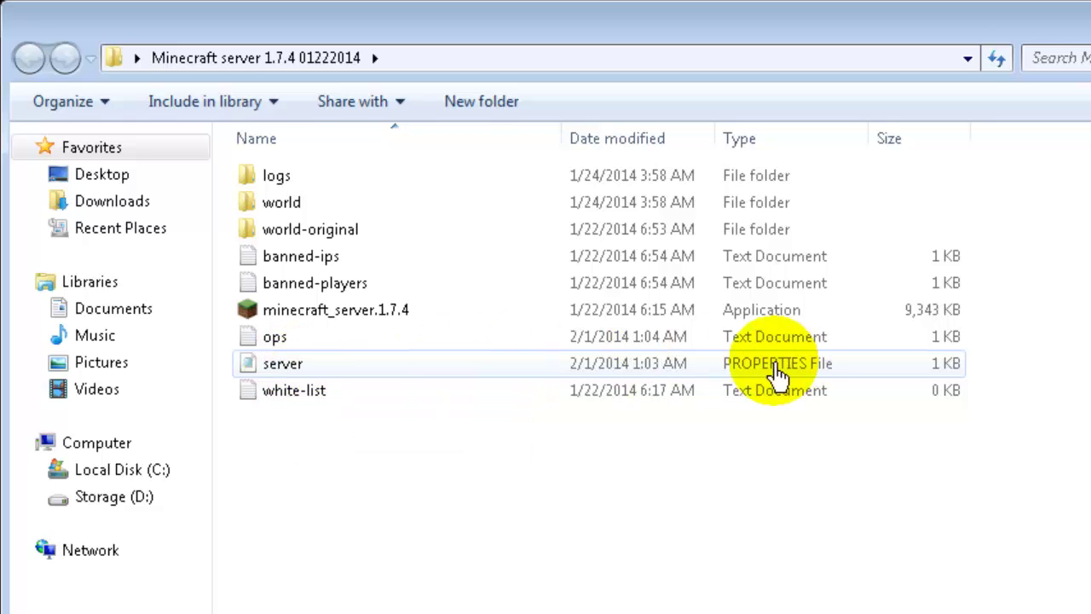
double_click(284, 368)
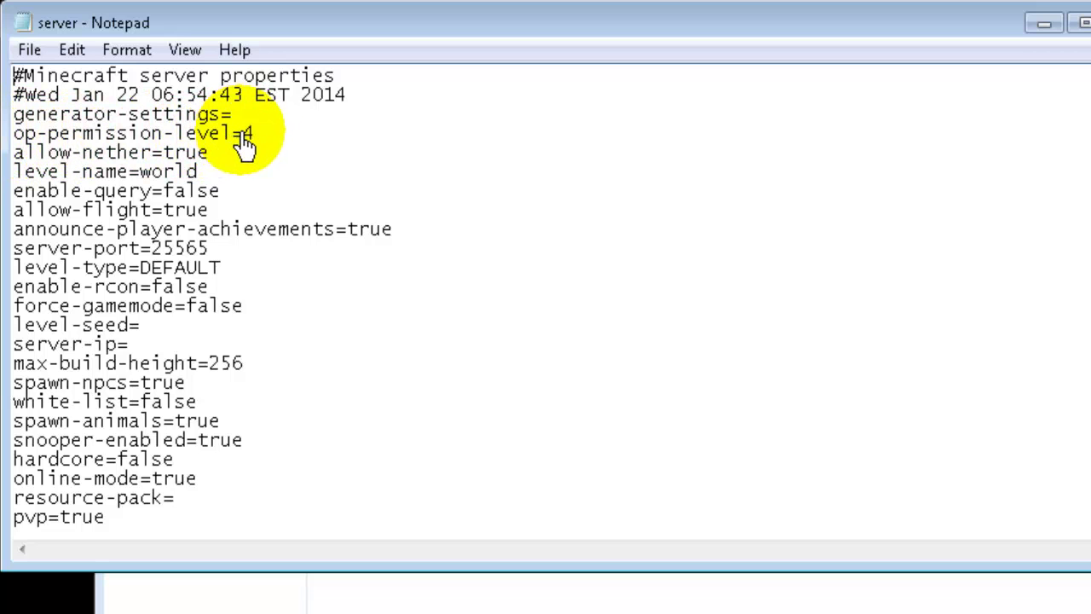
Try op-permission-level values of 3 and 2 in the server properties file
left_click_drag(243, 135, 286, 144)
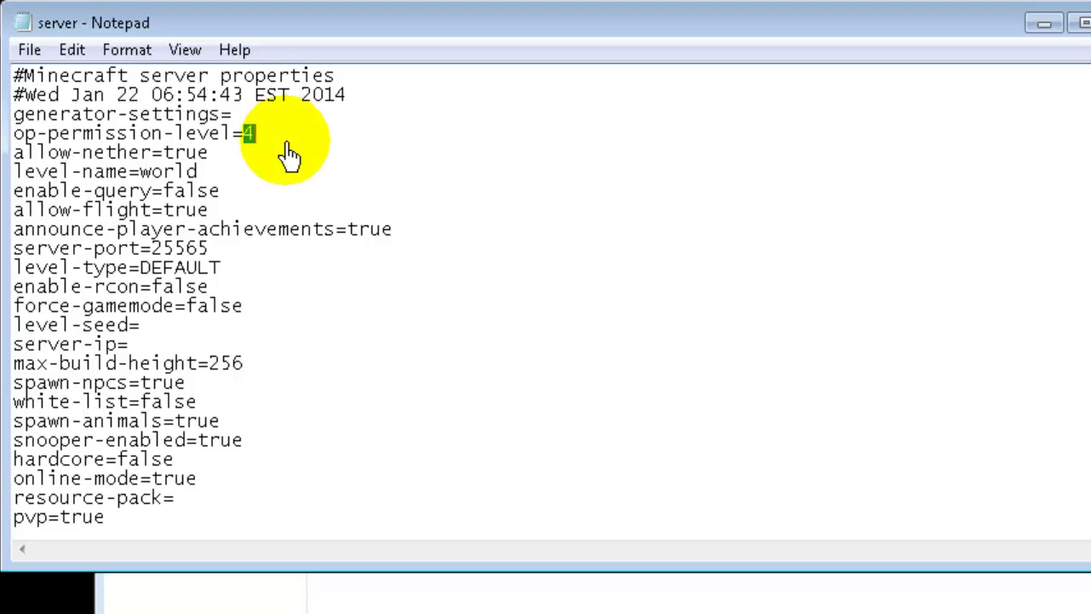
key("BackSpace")
type("3")
left_click_drag(256, 135, 248, 133)
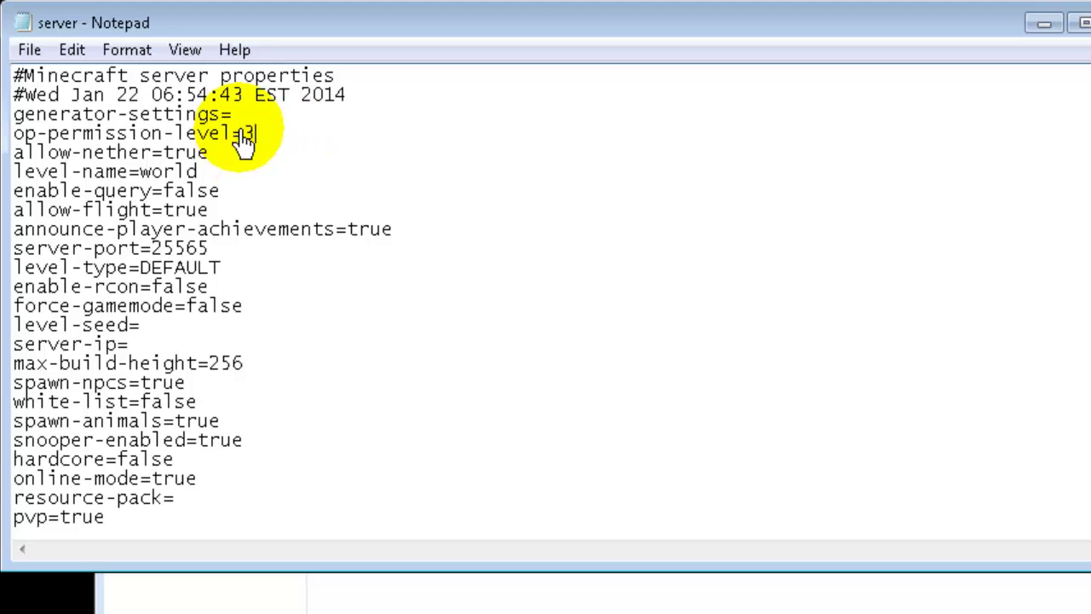
type("2")
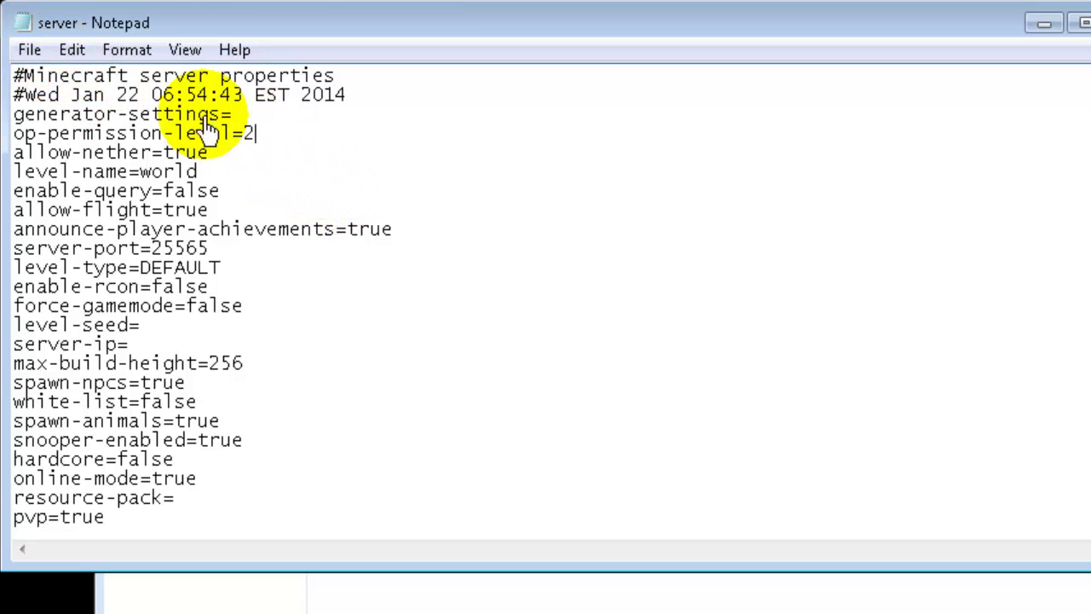
Set op-permission-level to 4, then save and close the server properties file
left_click_drag(258, 136, 244, 135)
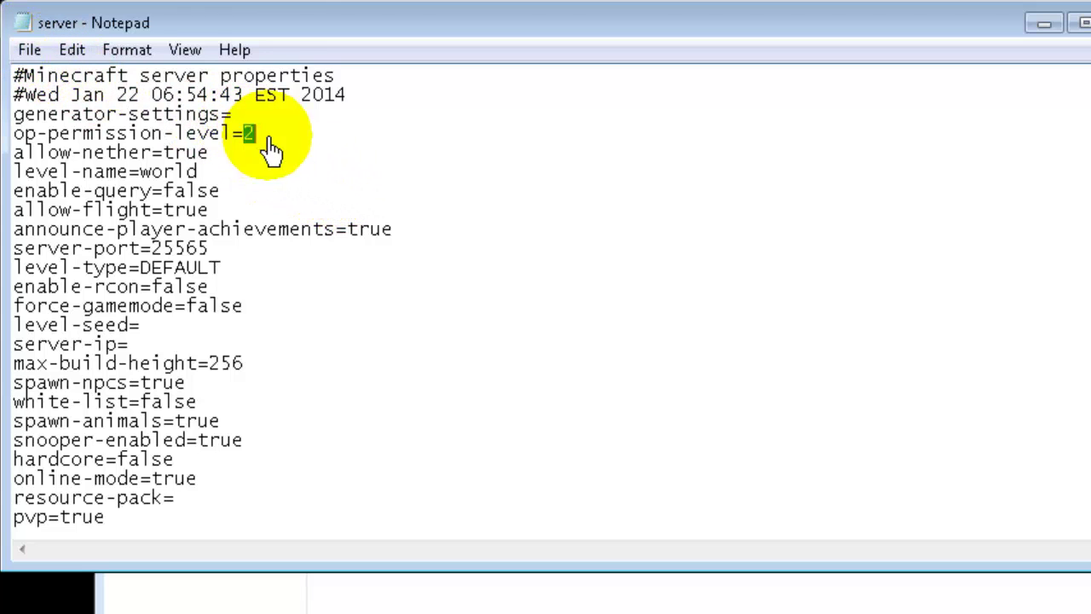
key("BackSpace")
type("4")
left_click(24, 52)
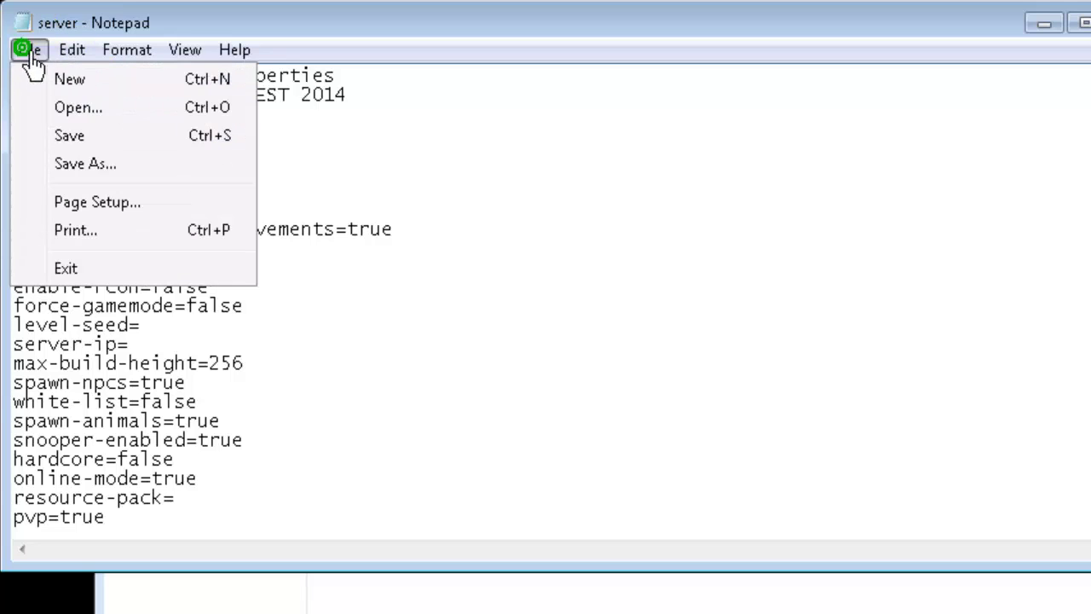
left_click(77, 134)
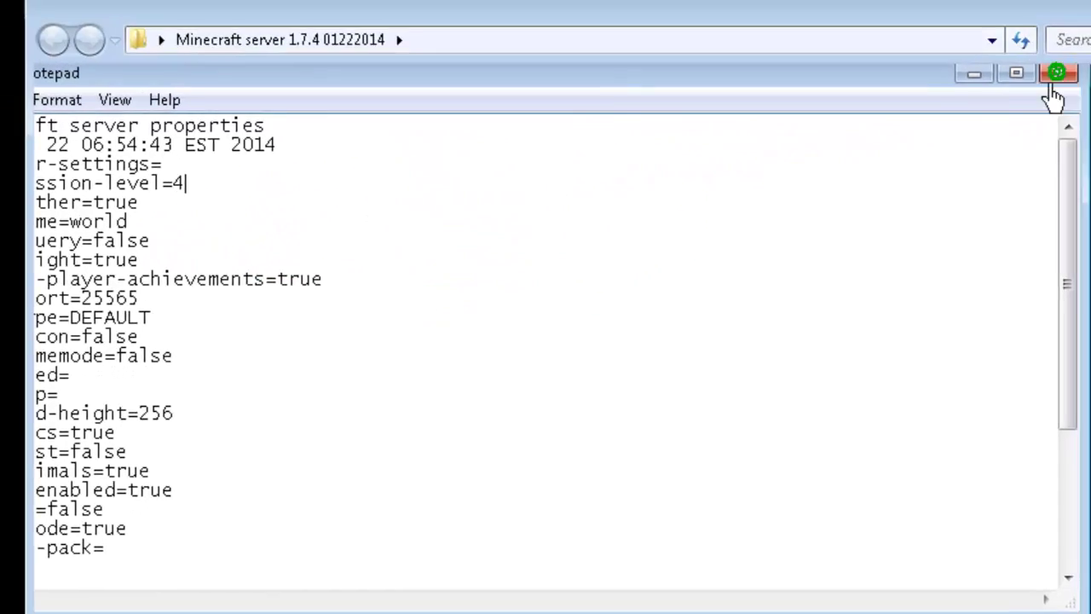
left_click(1084, 38)
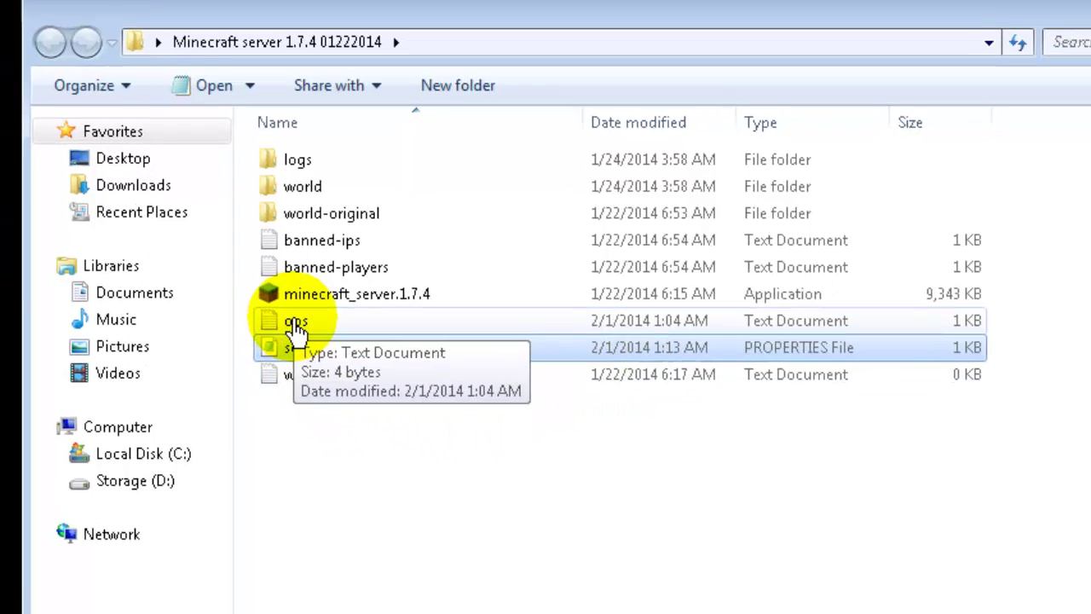
Enter the first operator's username in the ops text file of the server folder and save it
double_click(274, 341)
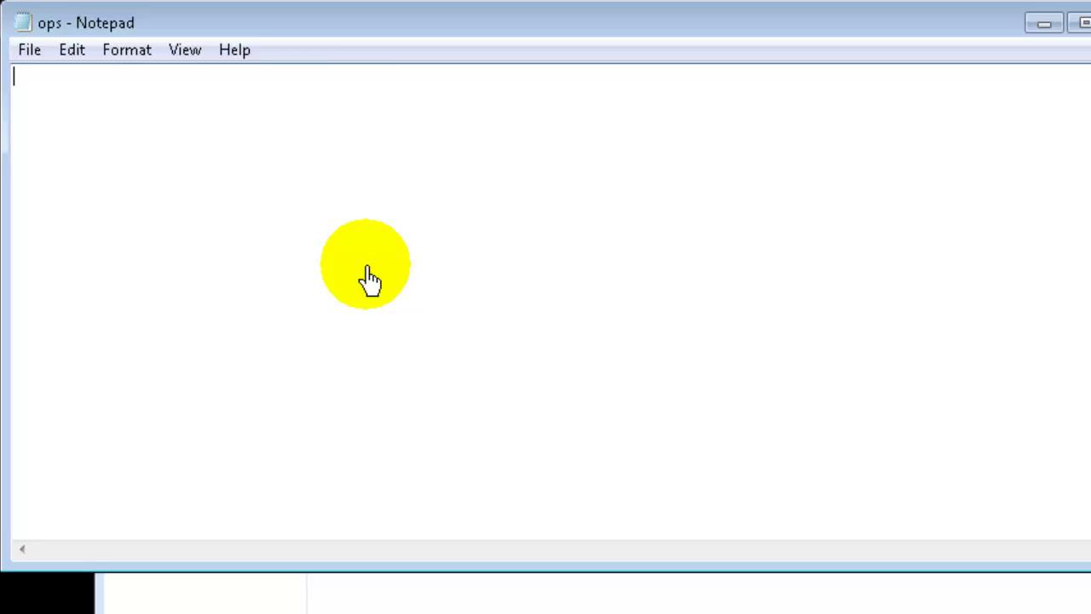
type("bob")
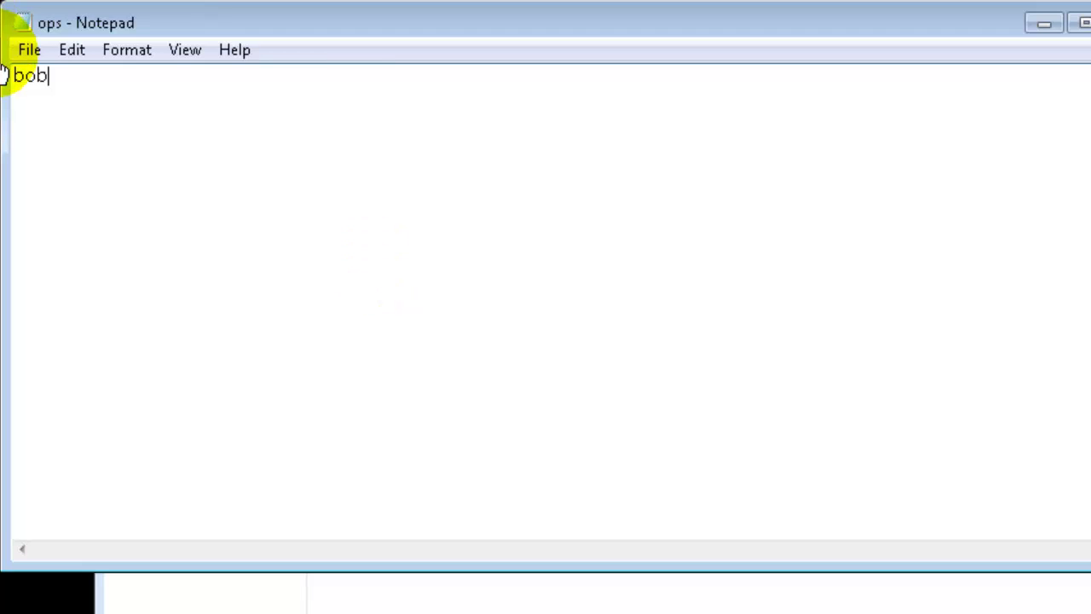
left_click(27, 52)
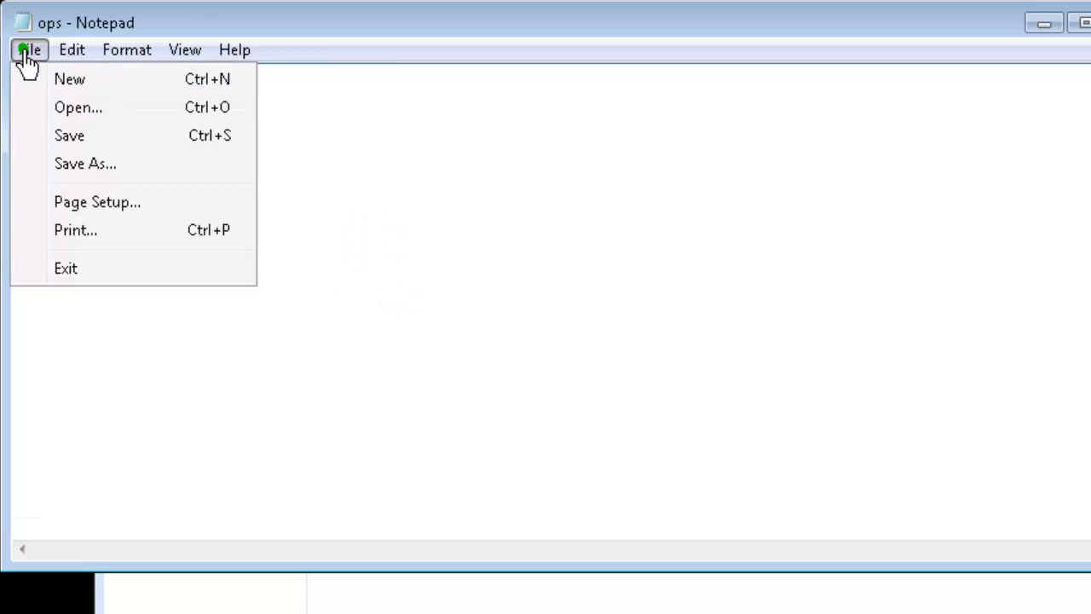
left_click(65, 140)
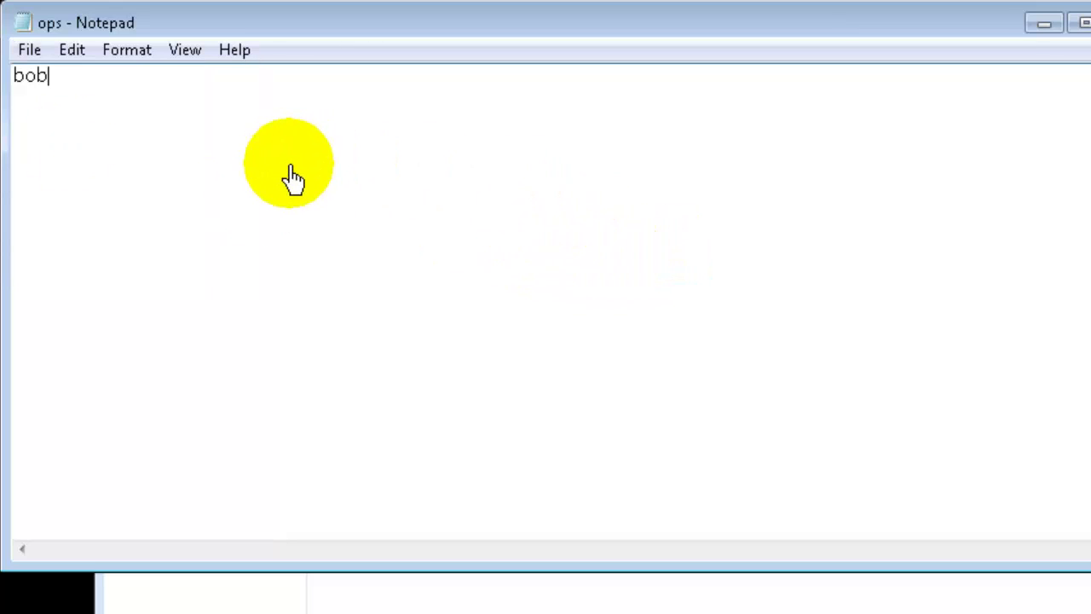
Add two more operator usernames to the ops file, each on its own line, and save it
key("Return")
type("john_don")
key("Return")
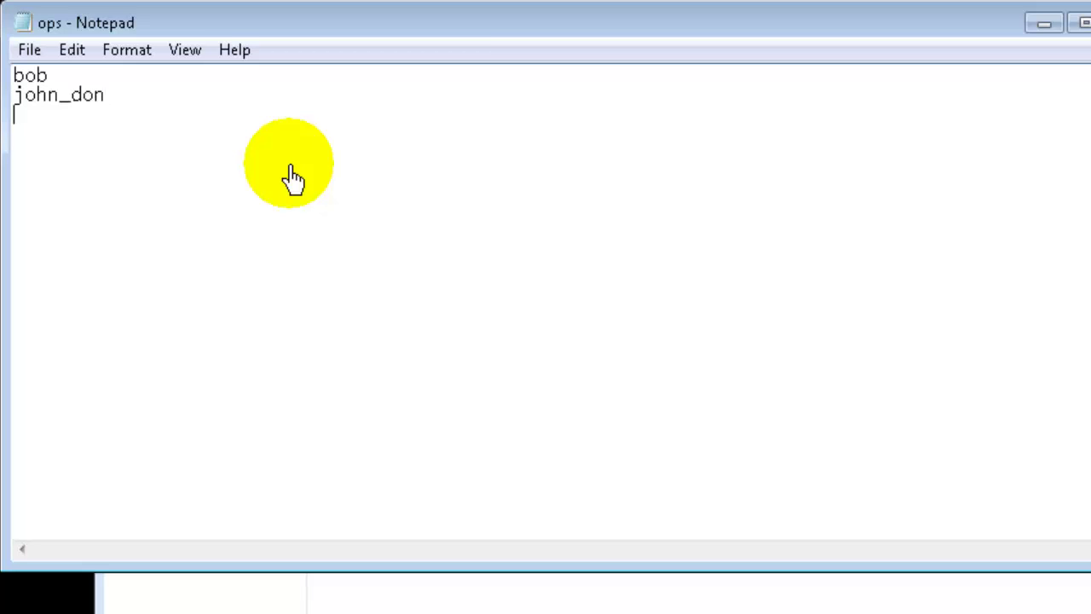
type("sally")
left_click(31, 53)
left_click(74, 137)
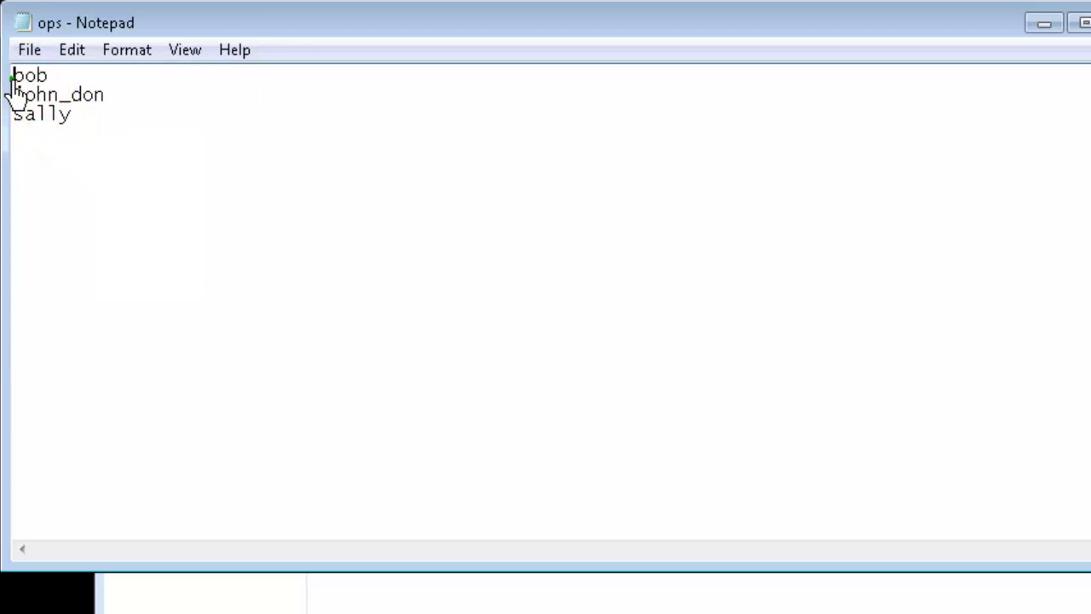
Close the ops file and clear the file selection in the server folder
left_click_drag(12, 76, 147, 175)
left_click(147, 185)
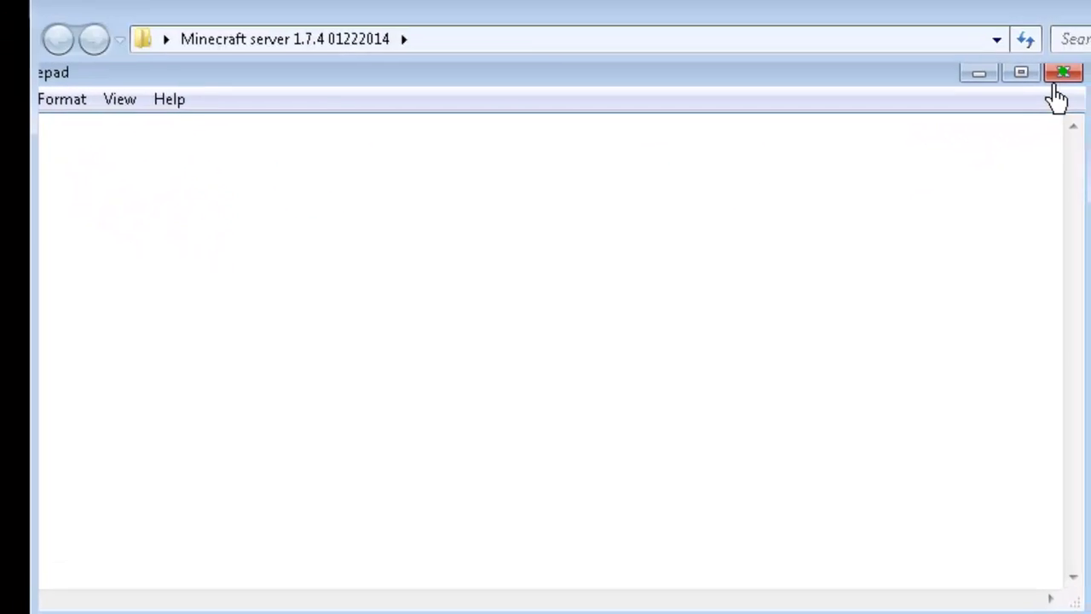
left_click(1055, 76)
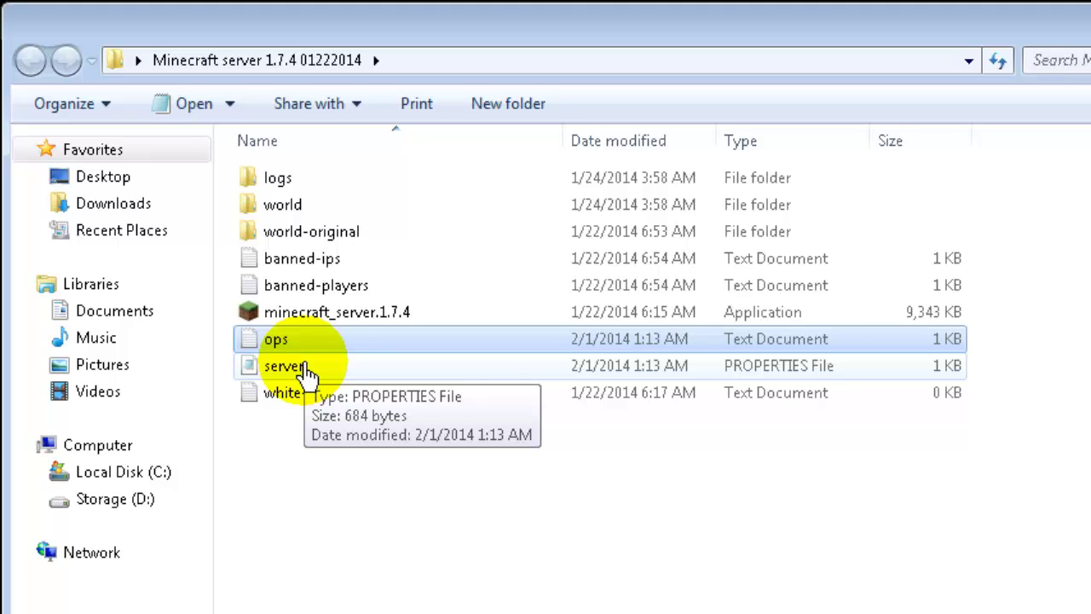
left_click(477, 490)
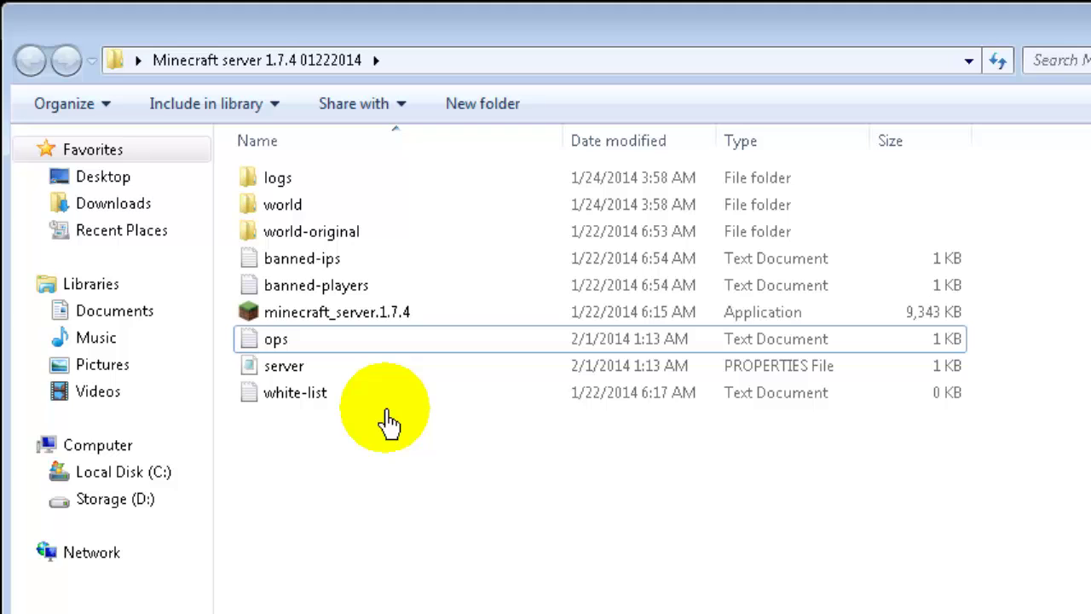